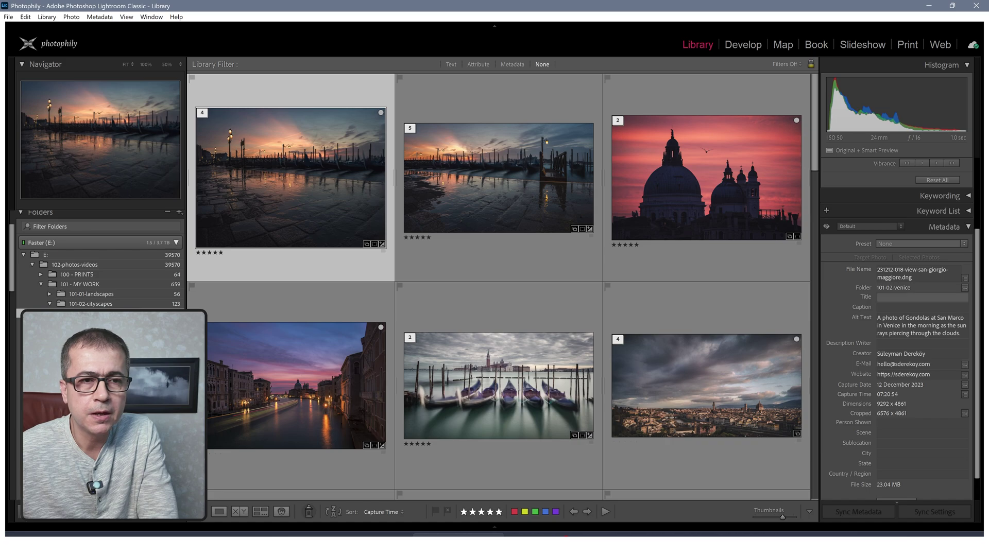
Pick the bottom-middle photo, then open Edit Metadata Presets and list its saved presets.
{"action": "left_click", "coordinate": [911, 325]}
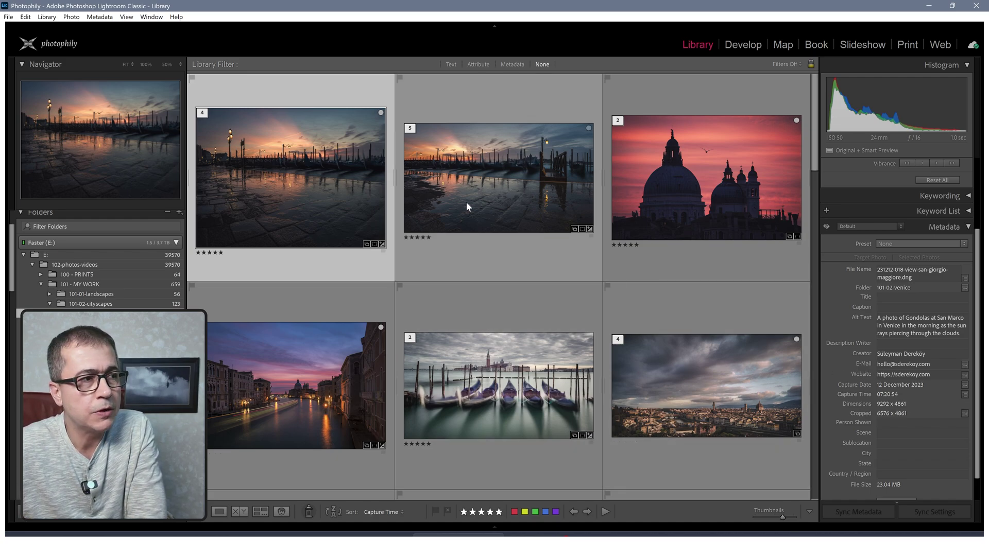
{"action": "left_click", "coordinate": [400, 287]}
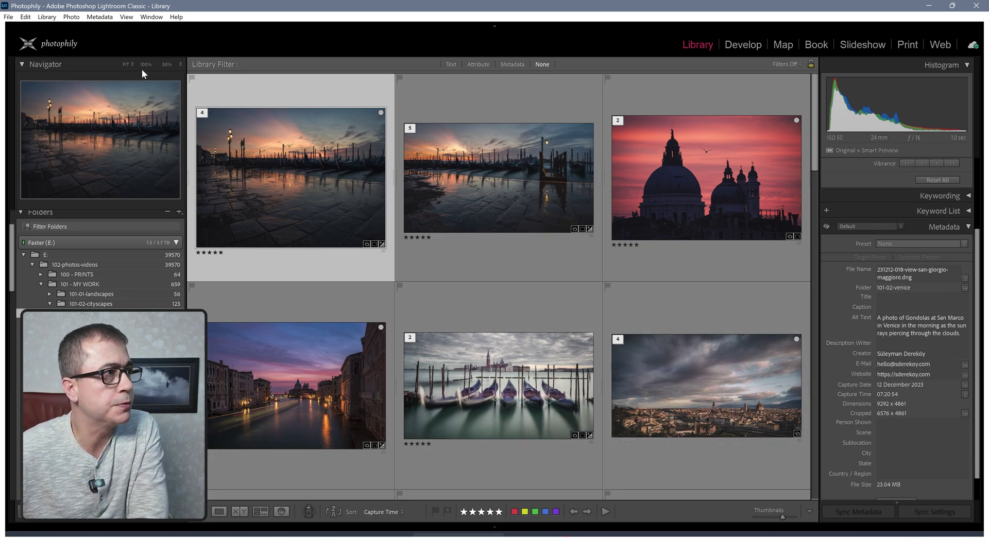
{"action": "left_click", "coordinate": [100, 18]}
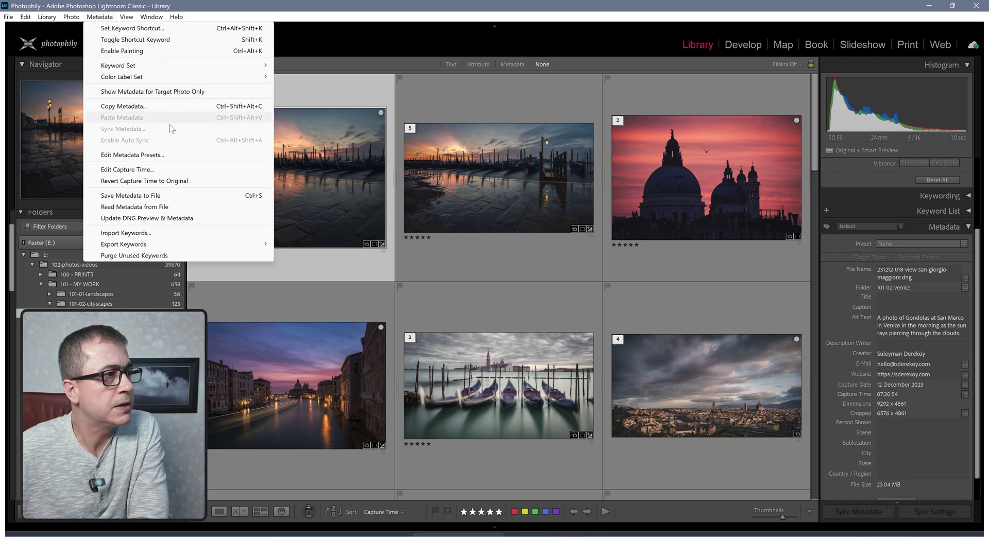
{"action": "left_click", "coordinate": [143, 156]}
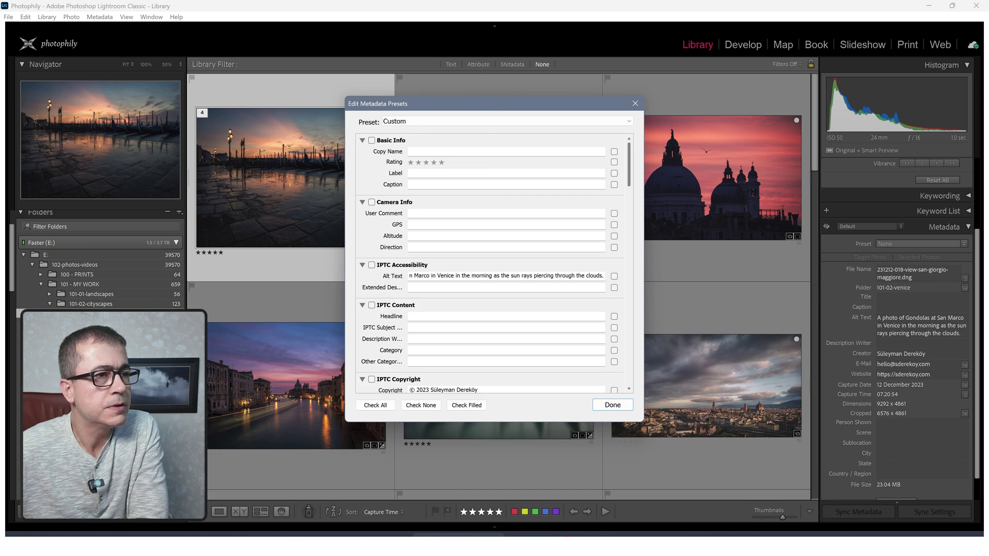
{"action": "mouse_move", "coordinate": [631, 163]}
{"action": "left_mouse_down"}
{"action": "mouse_move", "coordinate": [625, 347]}
{"action": "mouse_move", "coordinate": [630, 190]}
{"action": "left_mouse_up"}
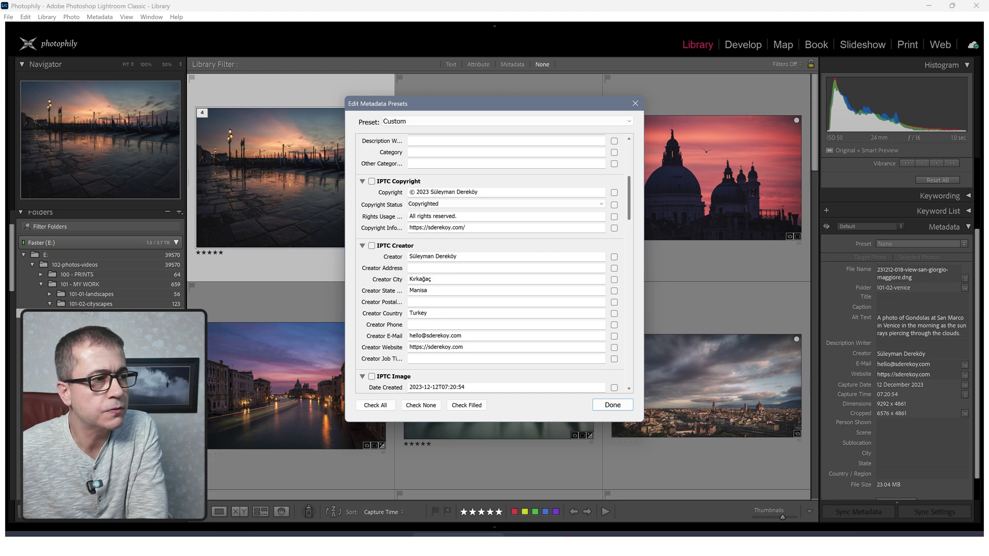
{"action": "left_click", "coordinate": [419, 119]}
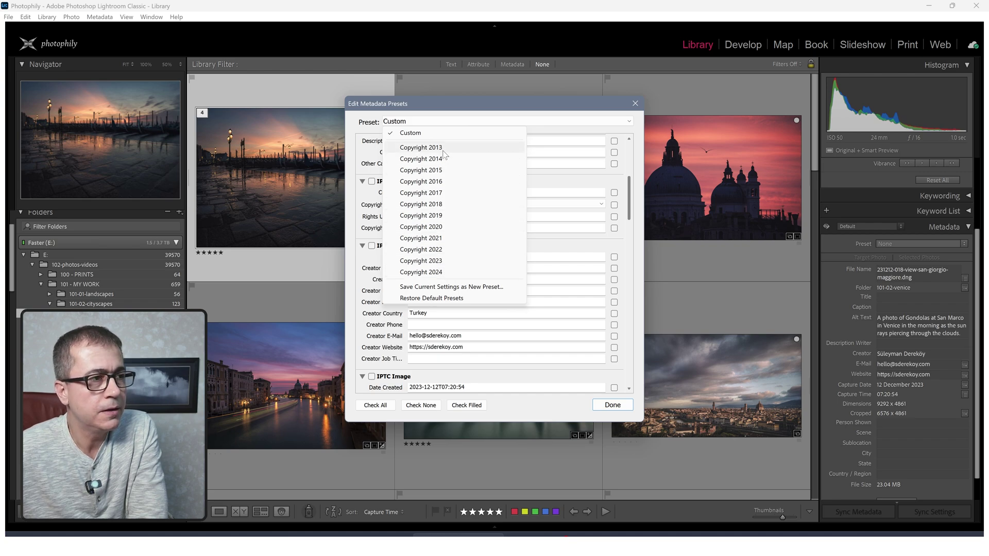
Load the Copyright 2024 preset into the metadata preset editor.
{"action": "left_click", "coordinate": [433, 275]}
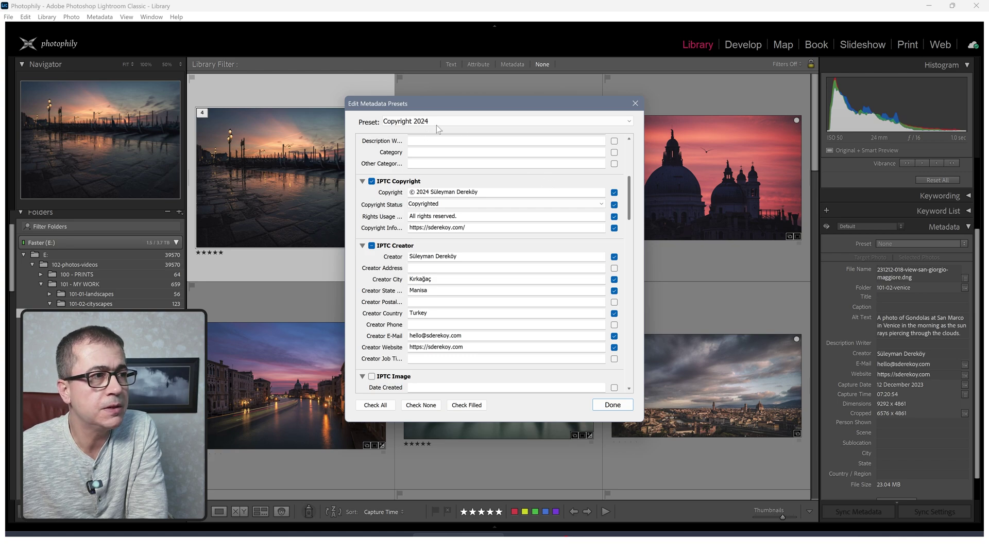
{"action": "left_click", "coordinate": [454, 123]}
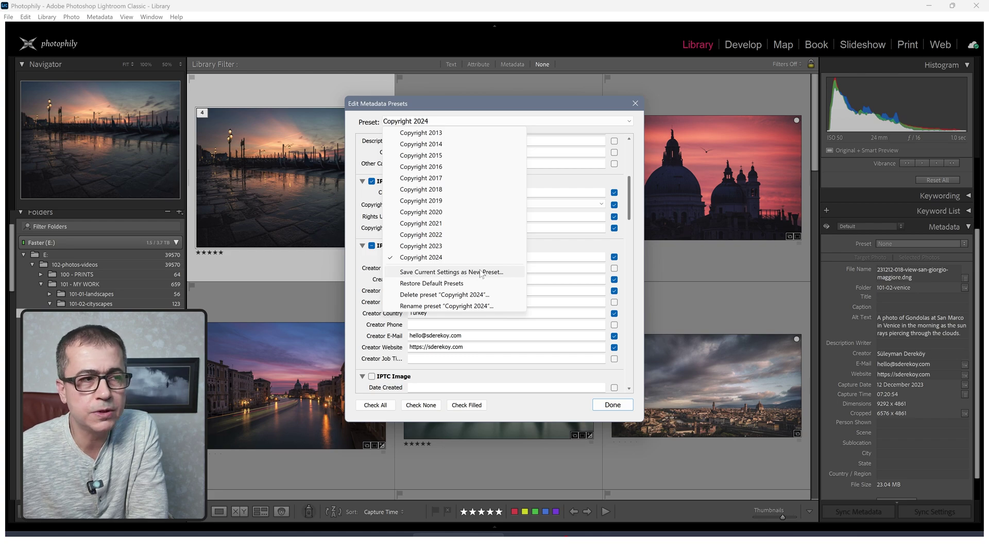
{"action": "left_click", "coordinate": [594, 241]}
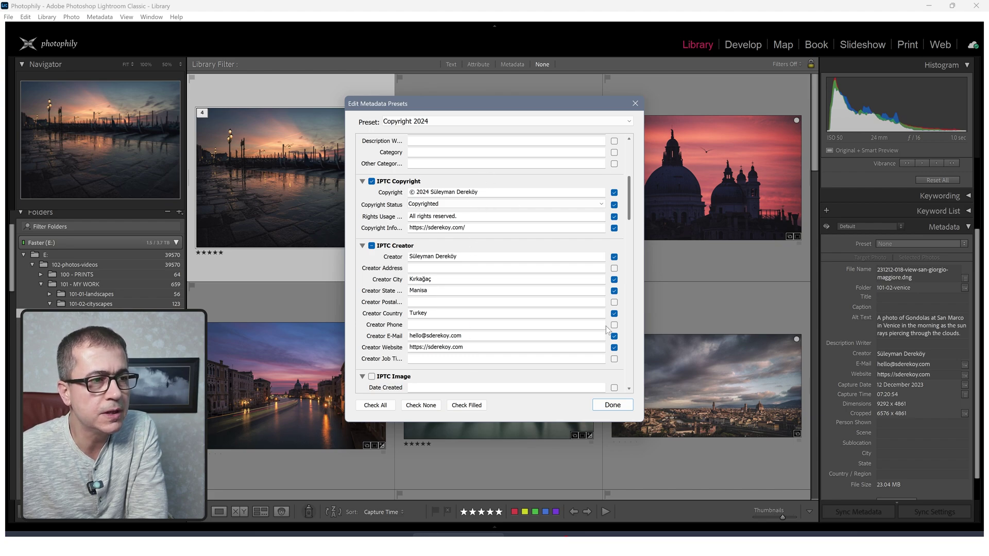
{"action": "left_click", "coordinate": [439, 123]}
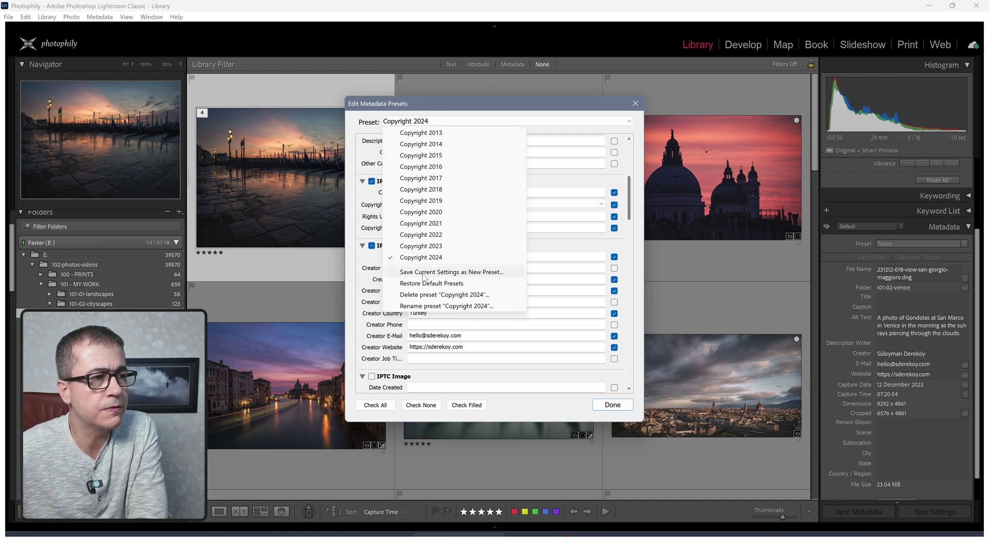
Save the 2024 settings as a new preset named Copyright 2025 and close the editor.
{"action": "left_click", "coordinate": [473, 277]}
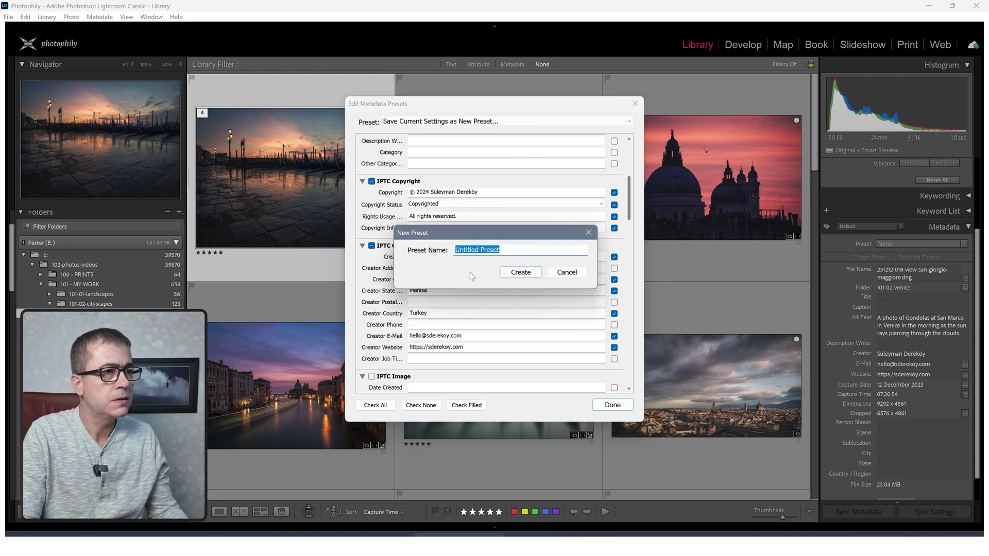
{"action": "type", "text": "Copyright 2024"}
{"action": "key", "text": "Return"}
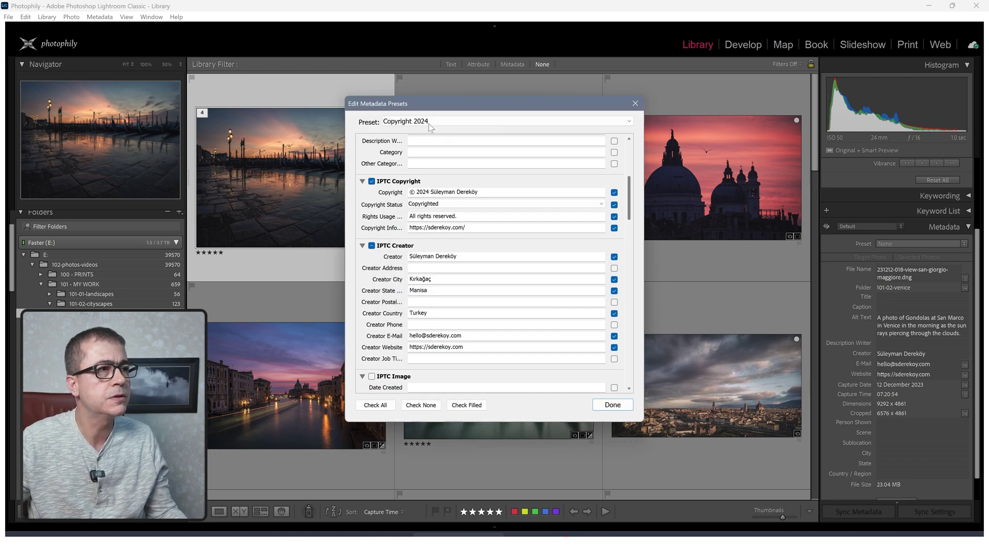
{"action": "left_click", "coordinate": [446, 127]}
{"action": "left_click", "coordinate": [482, 268]}
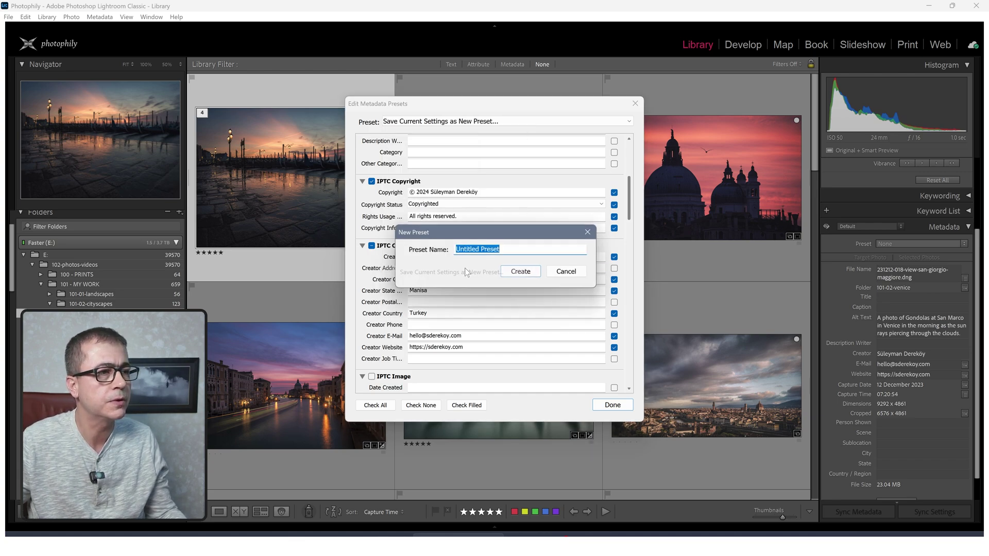
{"action": "type", "text": "Copyr"}
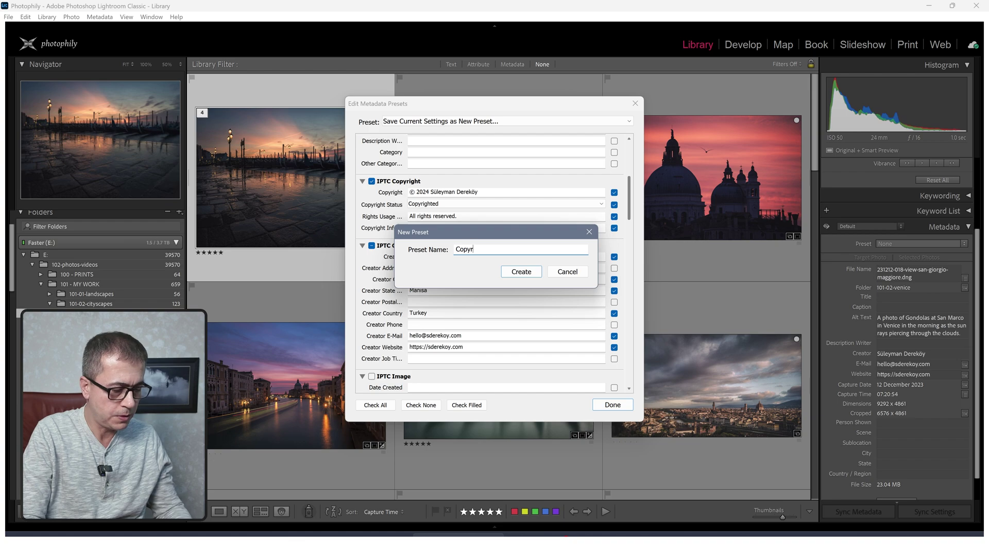
{"action": "type", "text": "ight 202"}
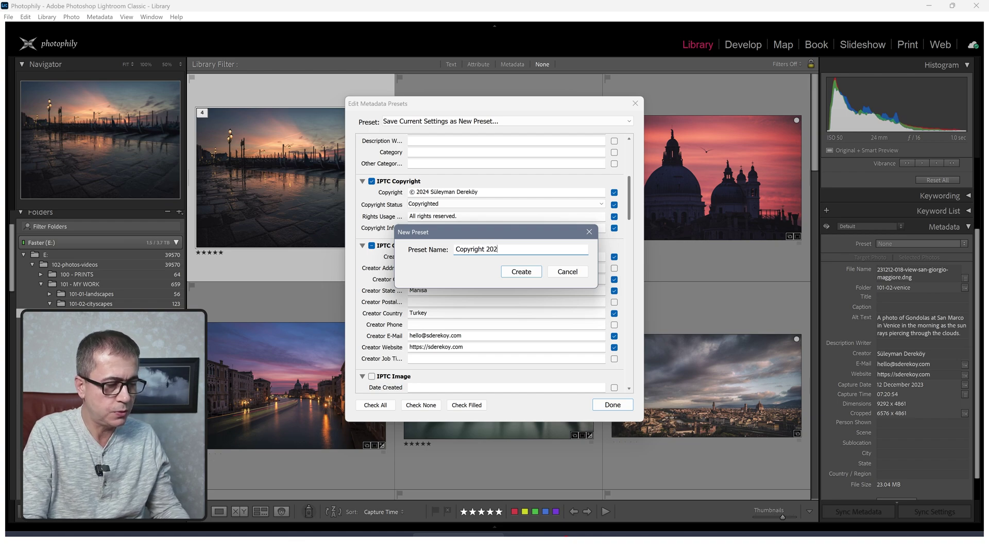
{"action": "type", "text": "5"}
{"action": "left_click", "coordinate": [521, 271]}
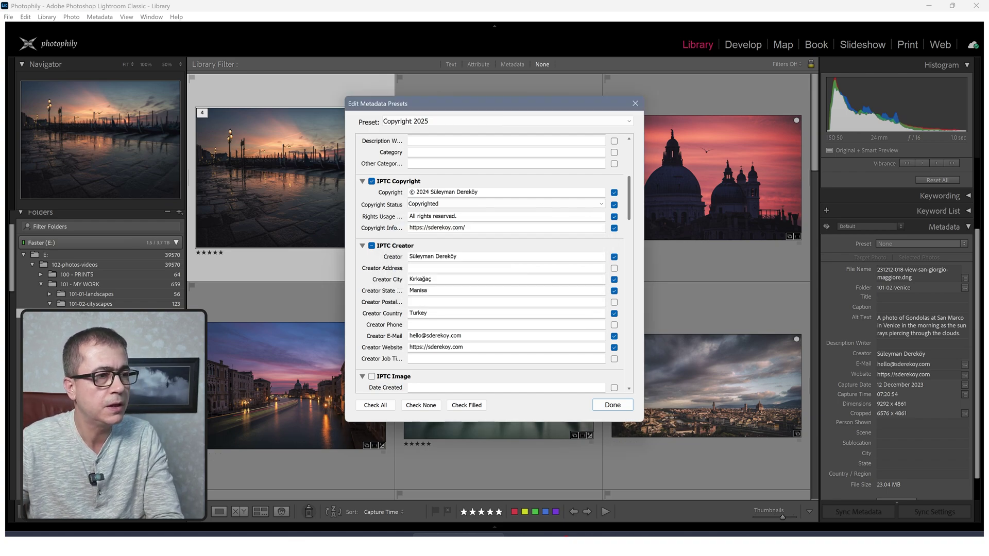
{"action": "left_click", "coordinate": [613, 405]}
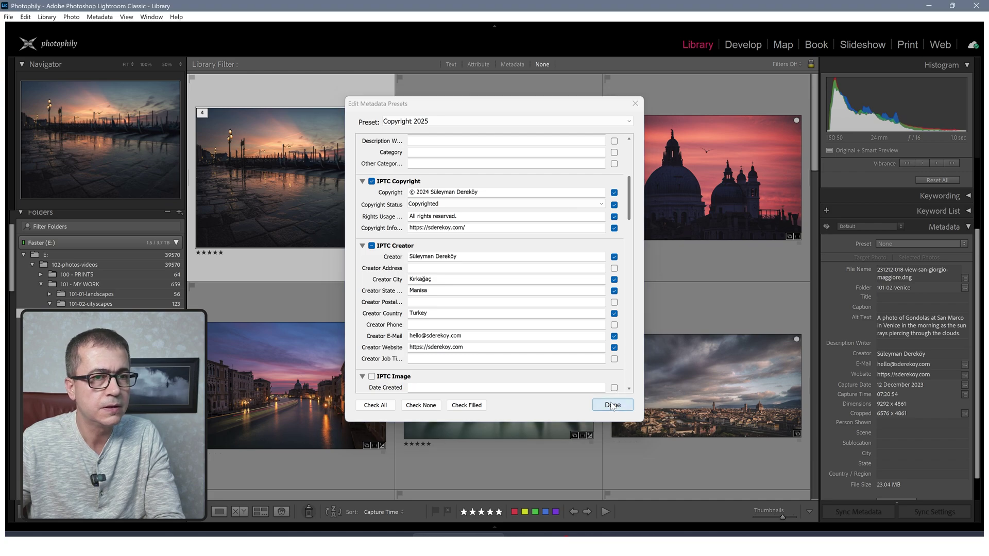
Set the bottom-left Venice canal photo's Metadata preset to Copyright 2025.
{"action": "left_click", "coordinate": [279, 380]}
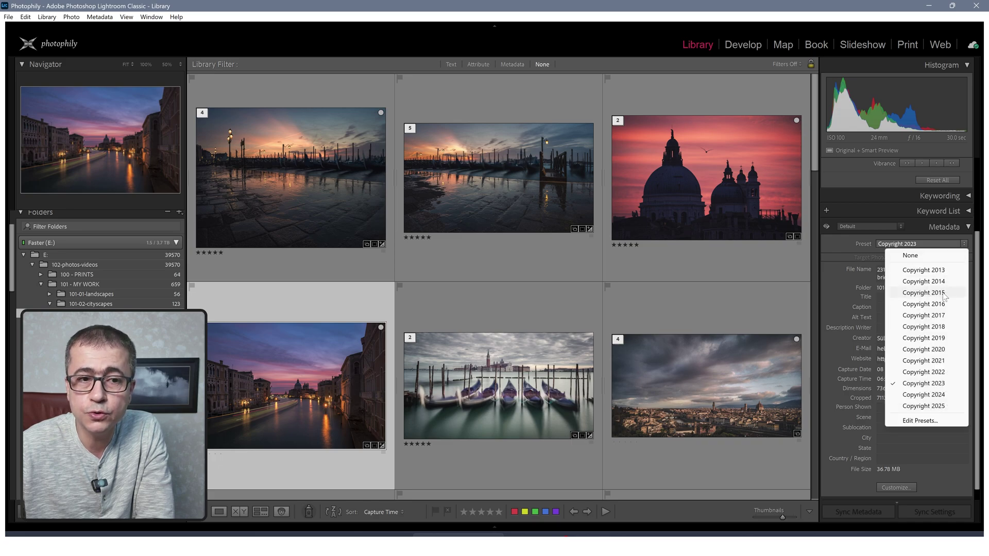
{"action": "left_click", "coordinate": [923, 407]}
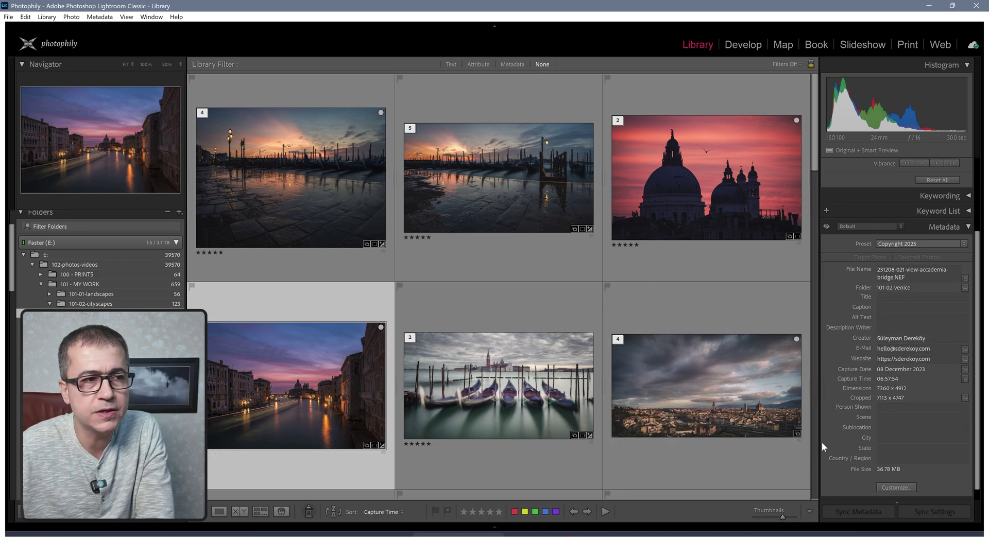
{"action": "left_click", "coordinate": [894, 487]}
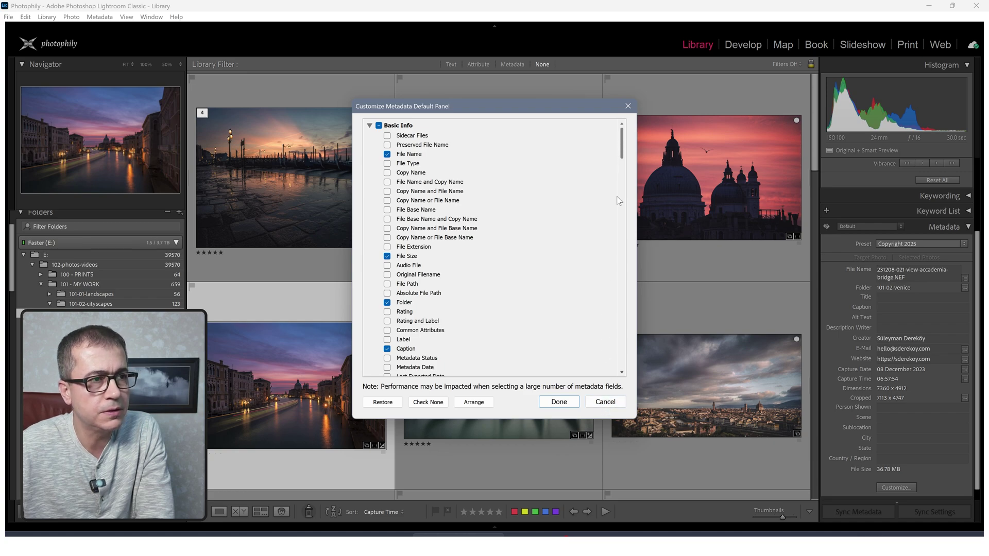
{"action": "left_click_drag", "start_coordinate": [624, 149], "coordinate": [625, 205]}
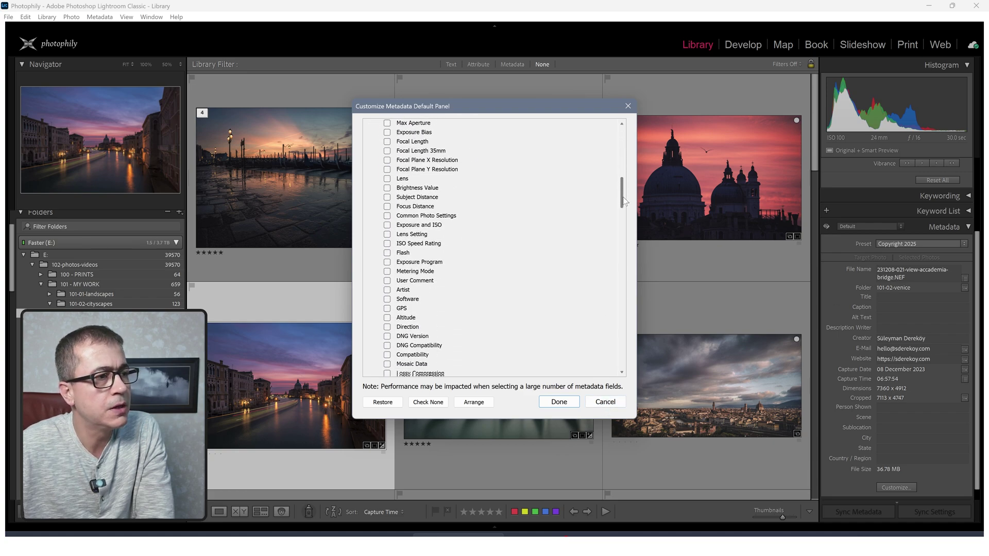
{"action": "left_click", "coordinate": [605, 403]}
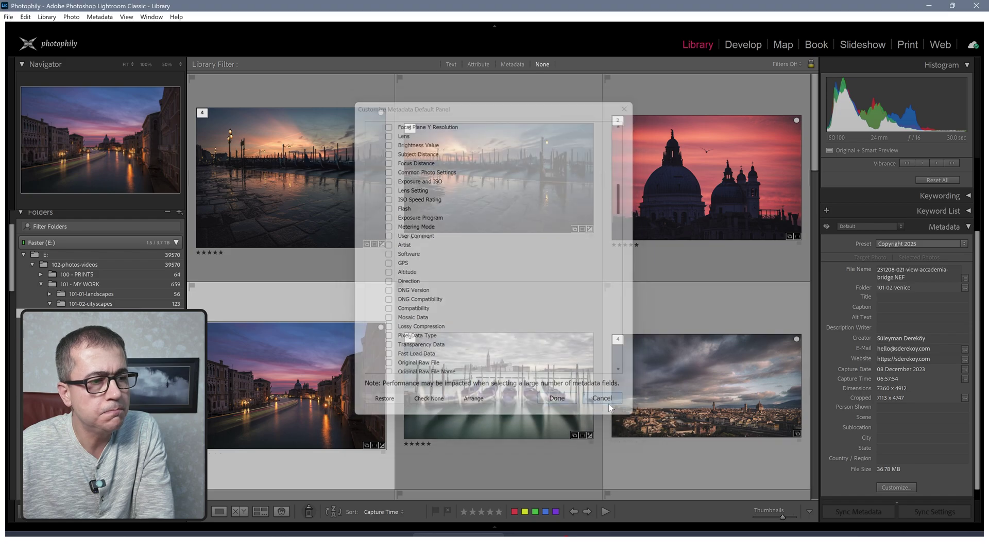
{"action": "left_click", "coordinate": [894, 487]}
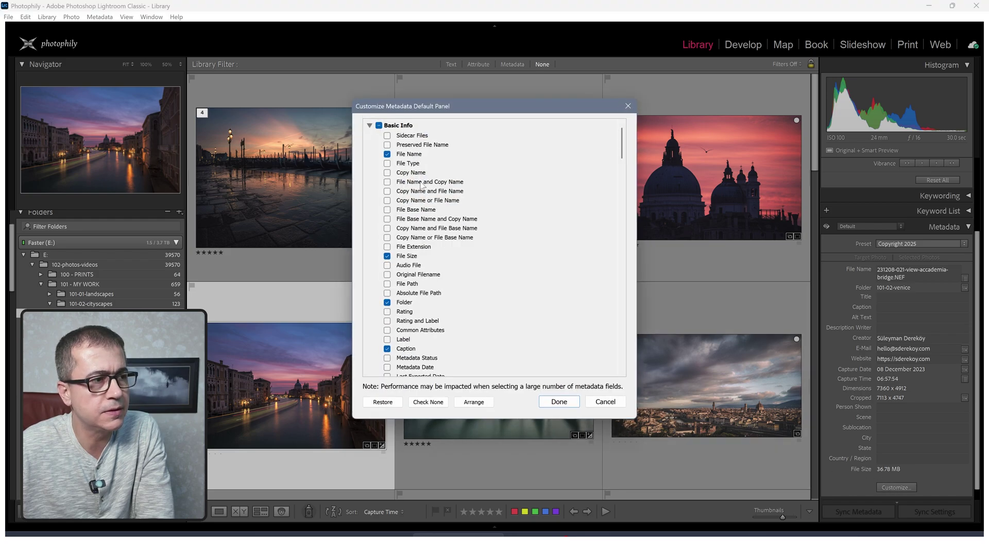
{"action": "left_click", "coordinate": [617, 404]}
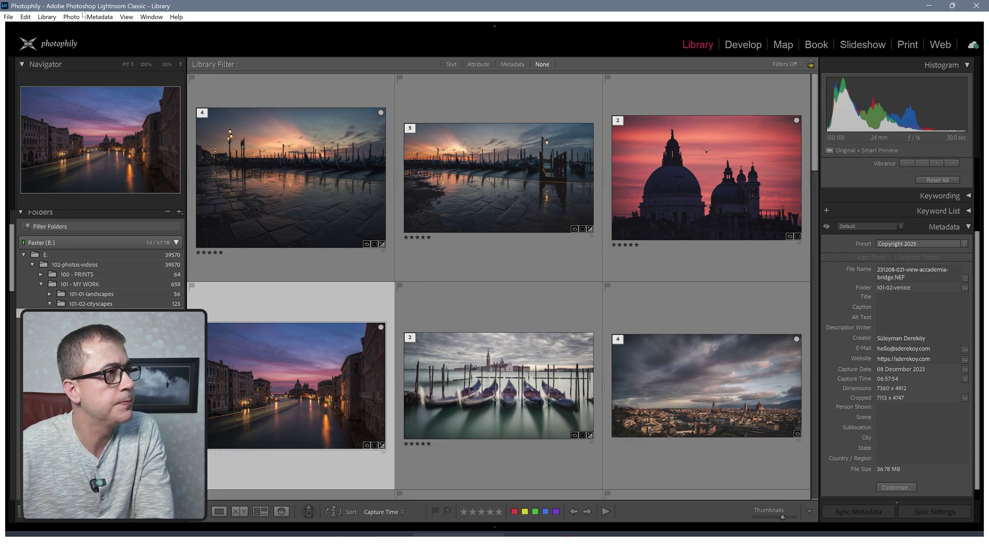
Reopen Edit Metadata Presets, then close it, choosing Don't Save.
{"action": "left_click", "coordinate": [99, 16]}
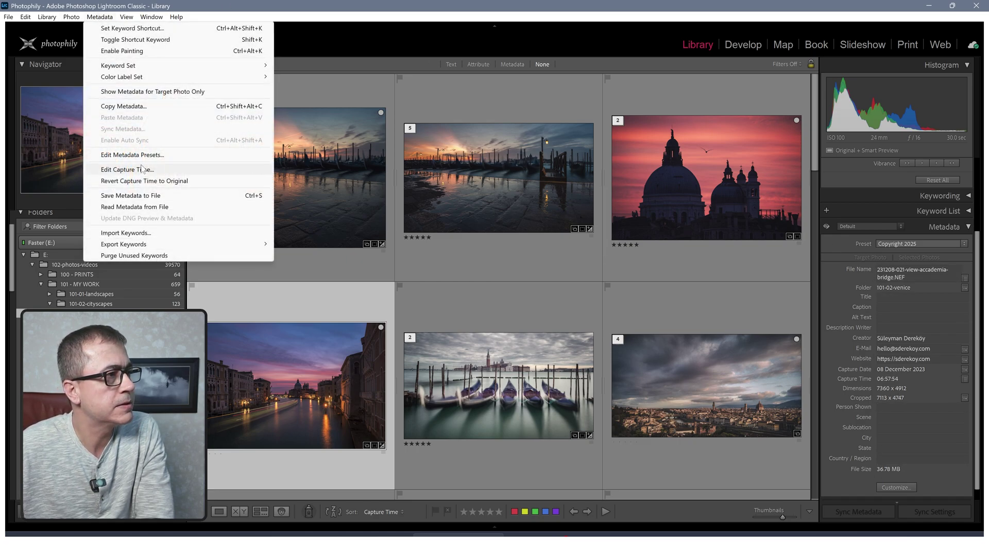
{"action": "left_click", "coordinate": [153, 154]}
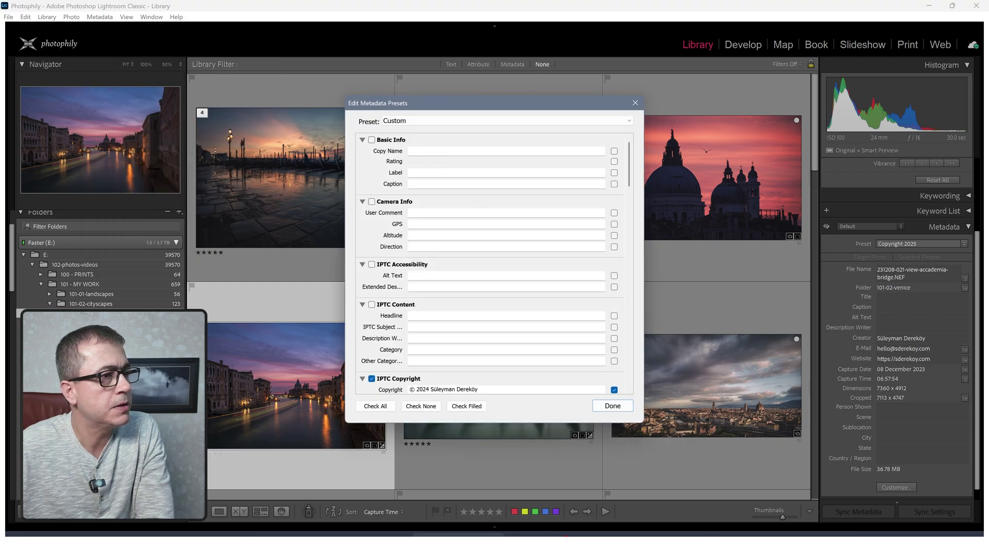
{"action": "left_click_drag", "start_coordinate": [630, 172], "coordinate": [633, 205]}
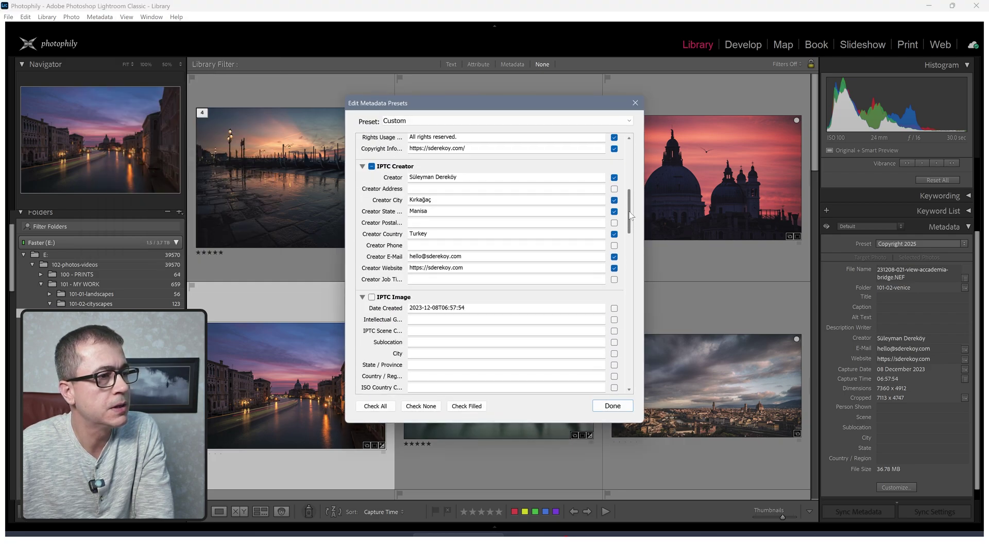
{"action": "scroll", "coordinate": [632, 204], "scroll_direction": "up", "scroll_amount": 1}
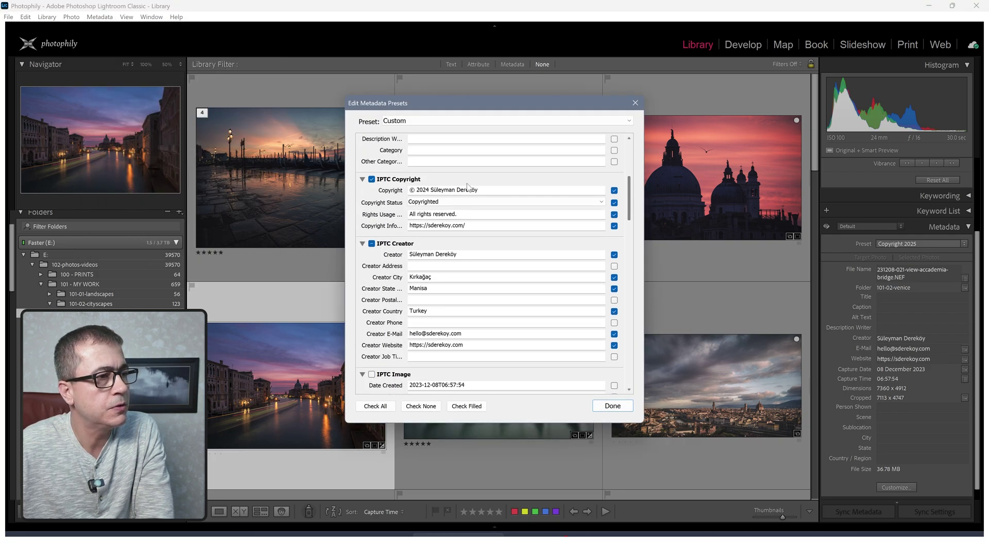
{"action": "left_click", "coordinate": [612, 407]}
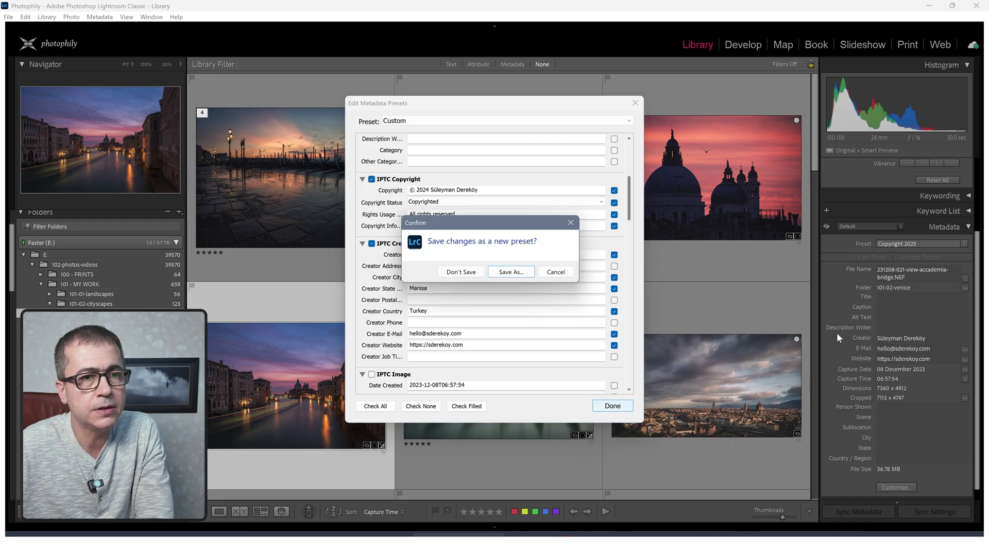
{"action": "left_click", "coordinate": [460, 272]}
Apply Copyright 2025 to the accademia bridge photo, then switch it to Copyright 2023.
{"action": "left_click", "coordinate": [892, 244]}
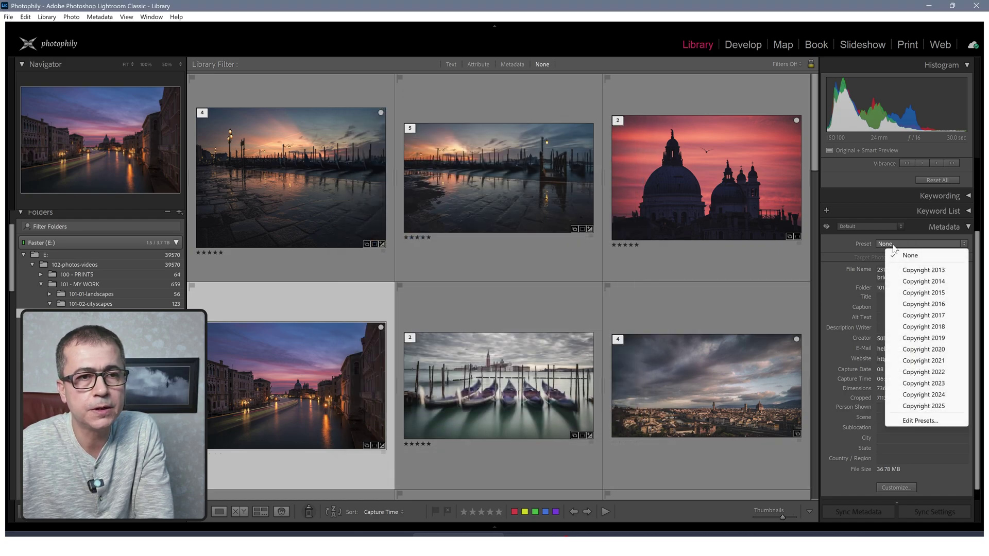
{"action": "left_click", "coordinate": [920, 406]}
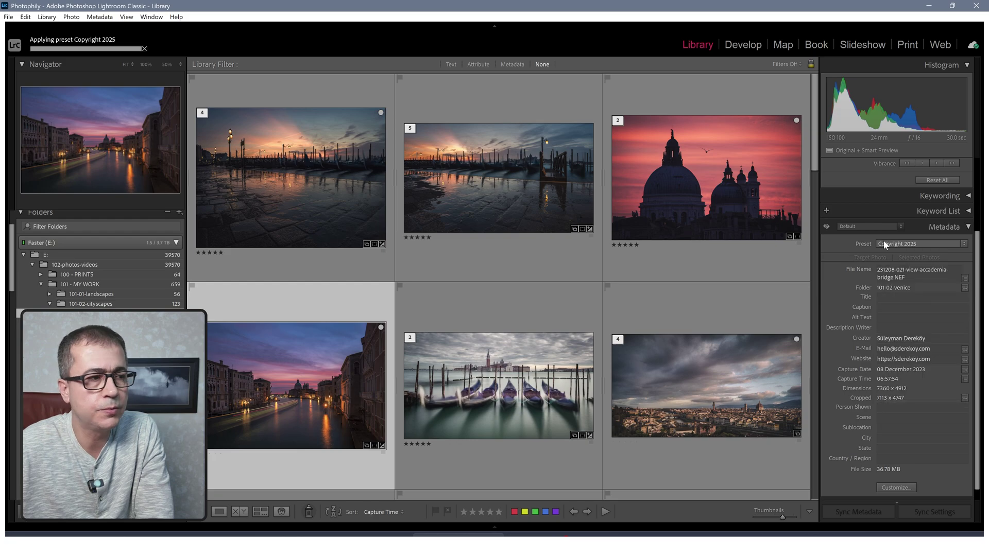
{"action": "left_click", "coordinate": [922, 244]}
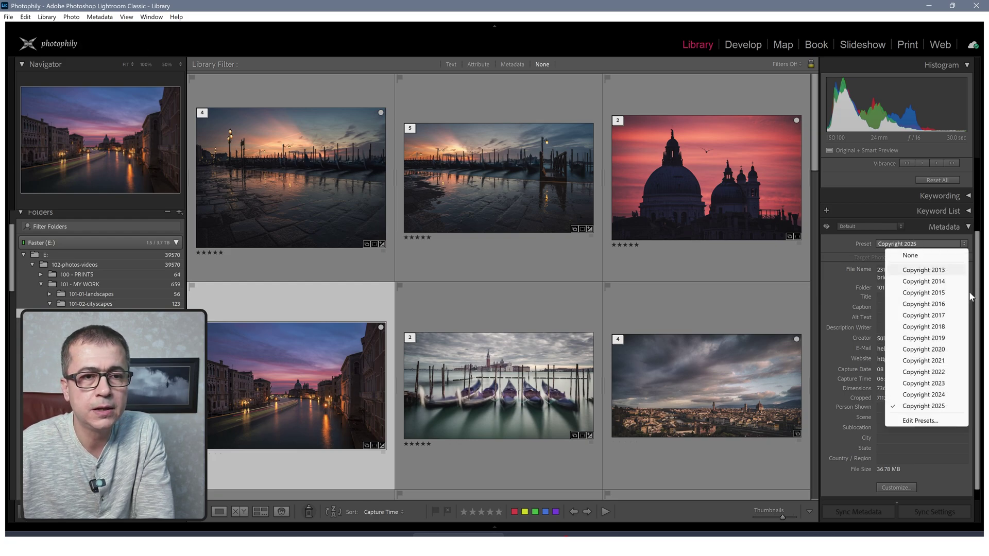
{"action": "left_click", "coordinate": [923, 384]}
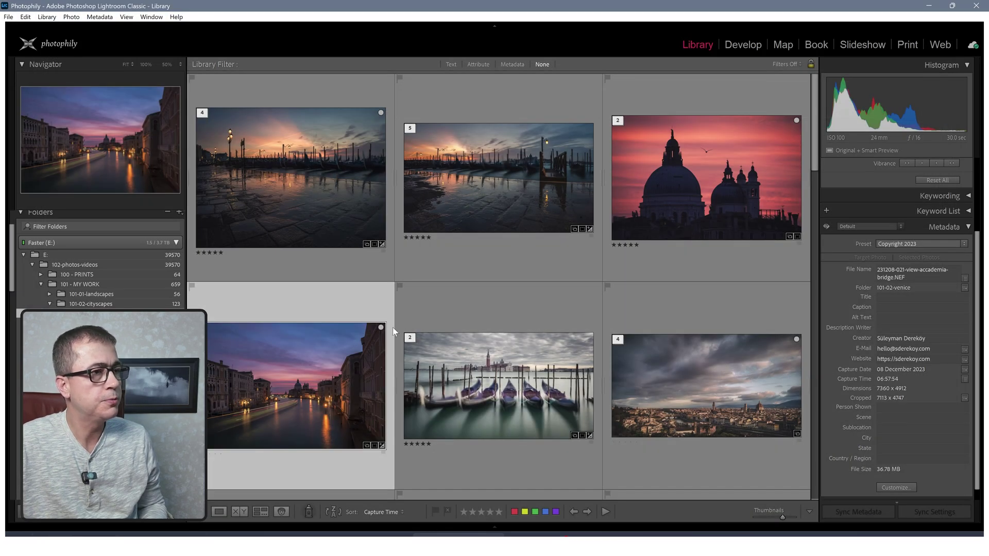
{"action": "key", "text": "ctrl+shift+i"}
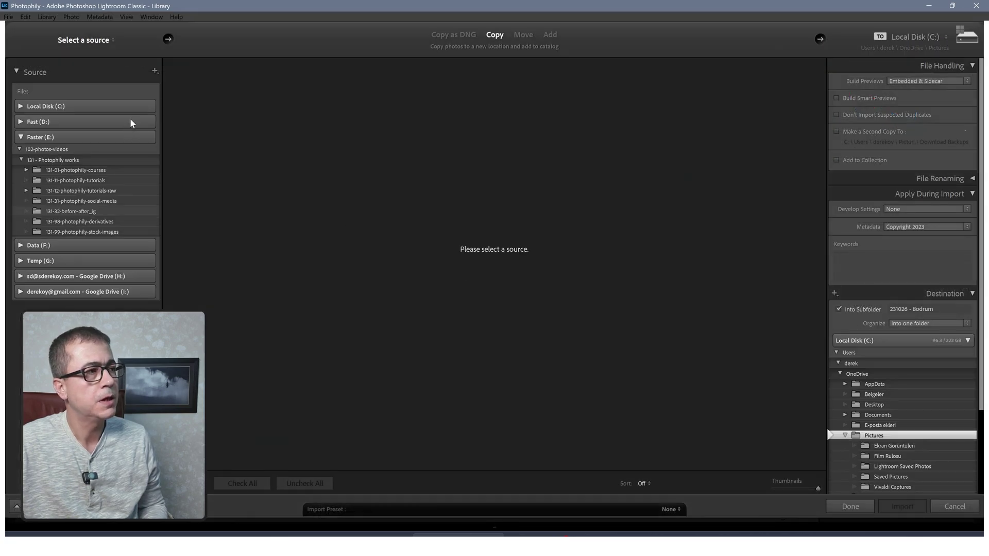
{"action": "left_click", "coordinate": [555, 283]}
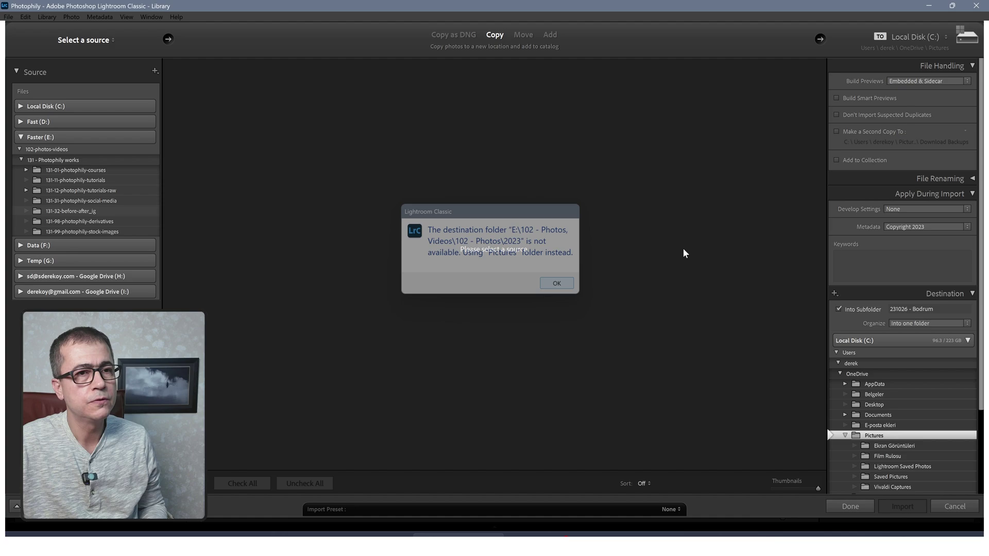
{"action": "left_click", "coordinate": [967, 227]}
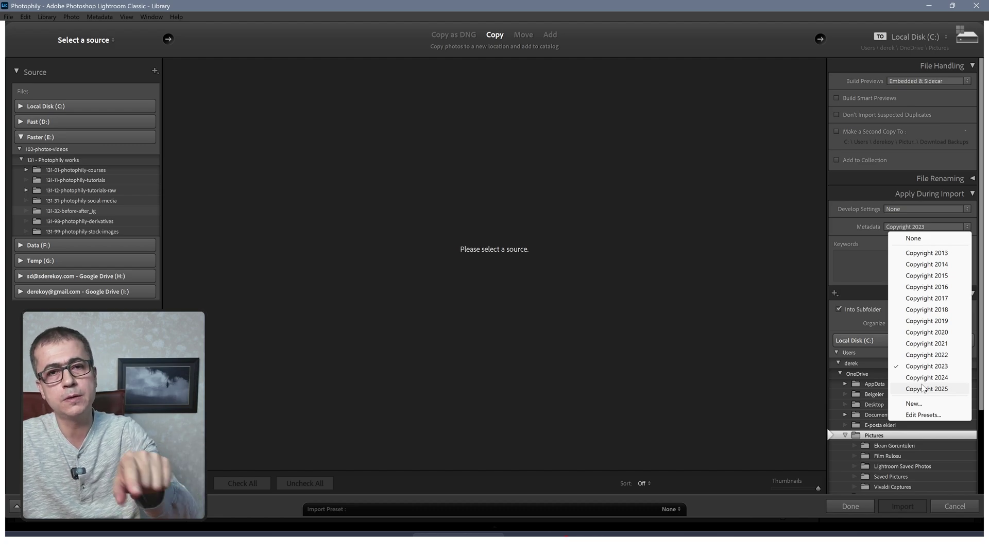
{"action": "left_click", "coordinate": [706, 297]}
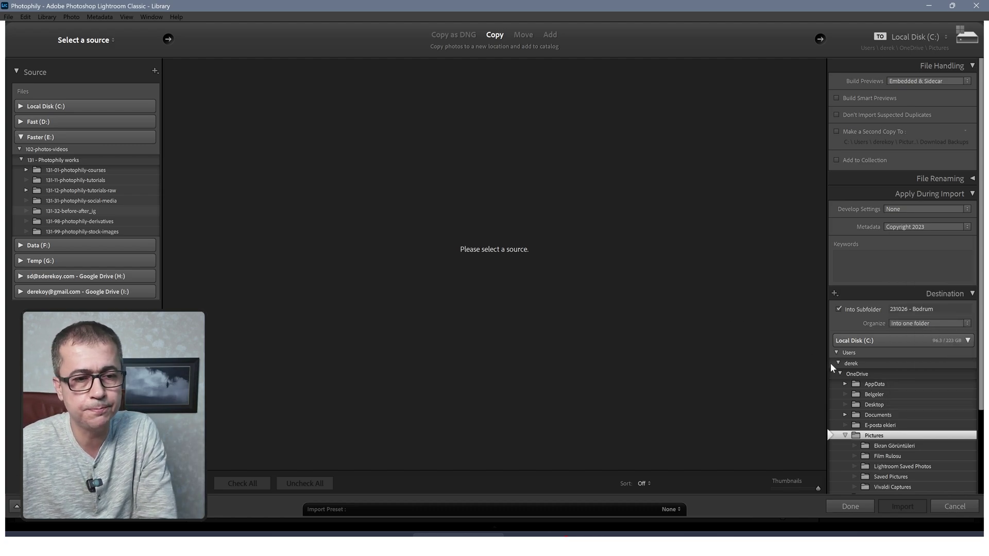
{"action": "left_click", "coordinate": [954, 507]}
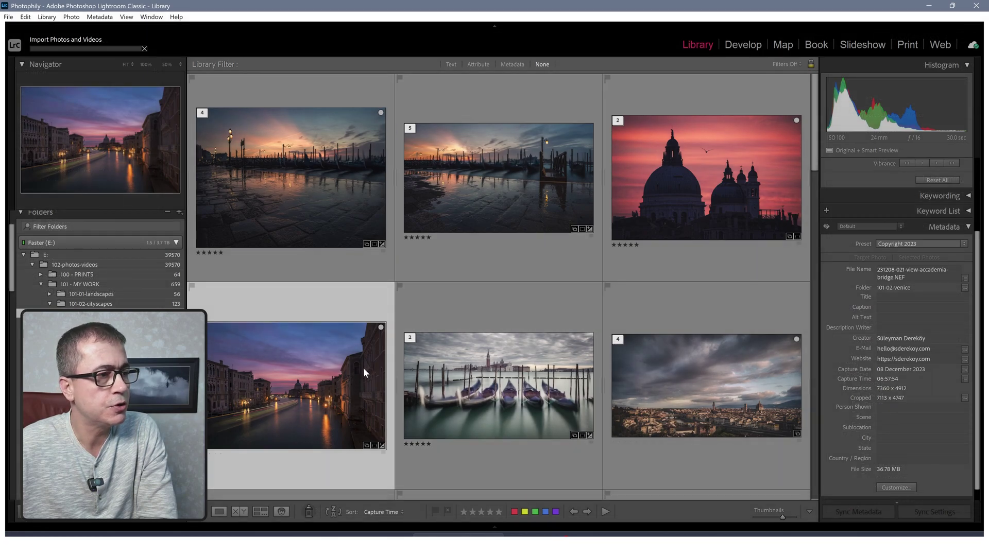
{"action": "mouse_move", "coordinate": [498, 385]}
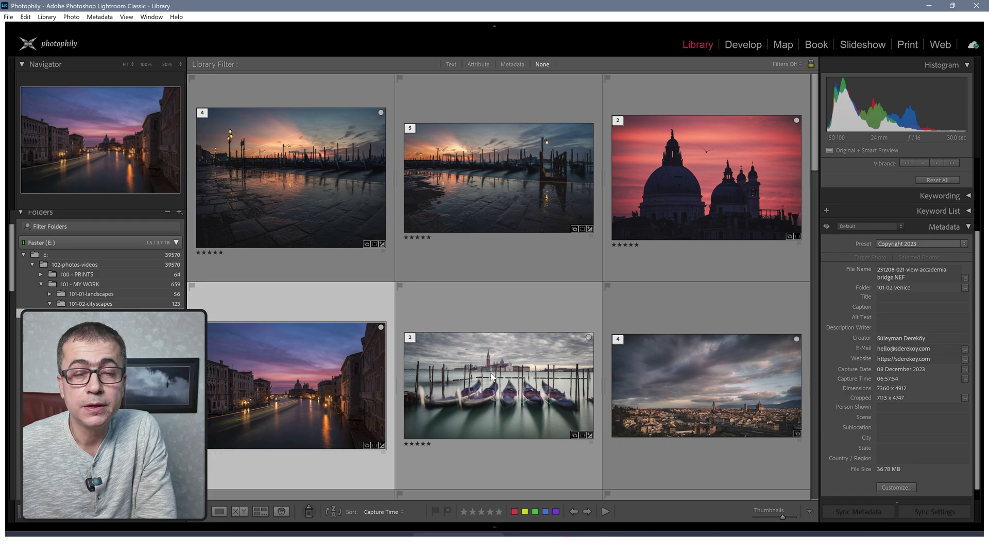
Reopen Edit Metadata Presets and load the Copyright 2025 preset for editing.
{"action": "left_click", "coordinate": [99, 16]}
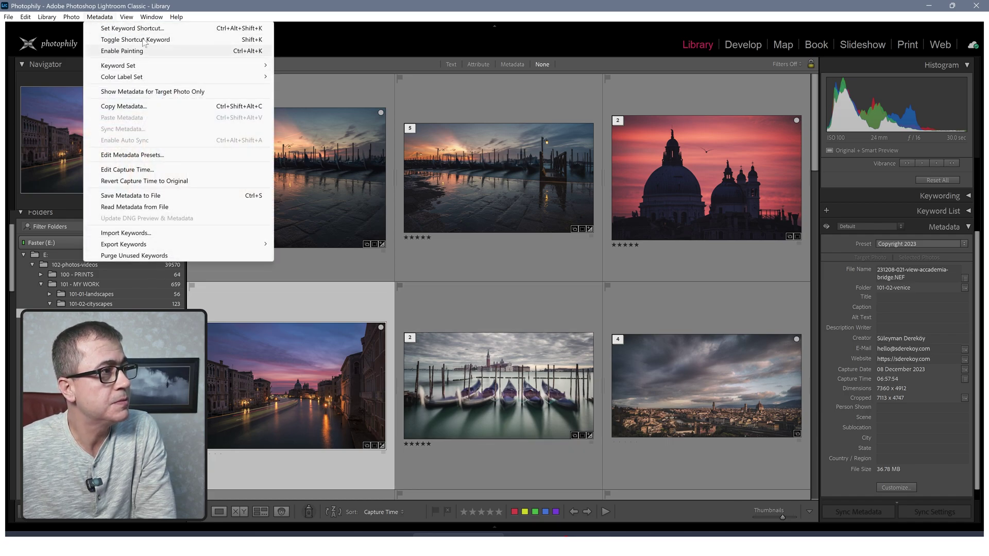
{"action": "left_click", "coordinate": [158, 155]}
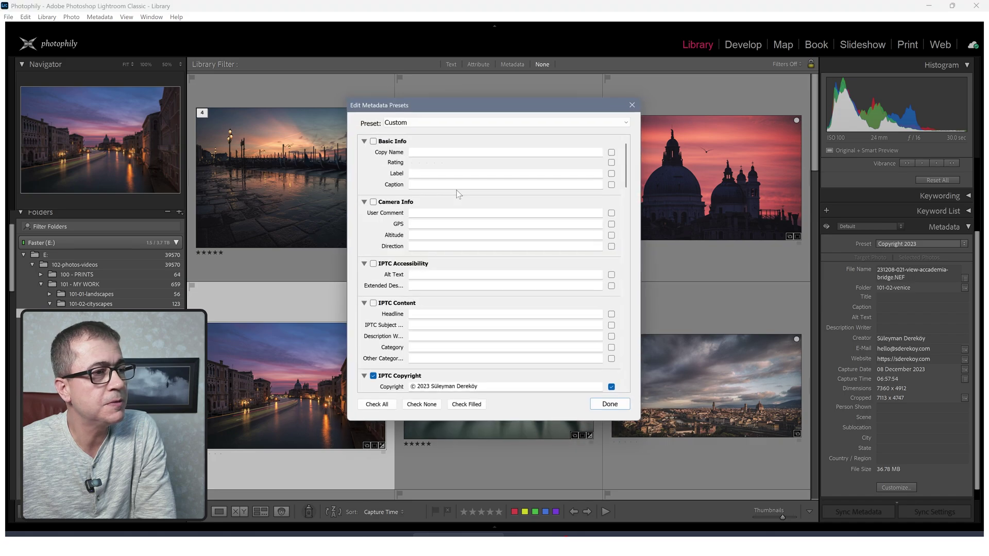
{"action": "mouse_move", "coordinate": [633, 166]}
{"action": "left_mouse_down"}
{"action": "mouse_move", "coordinate": [636, 213]}
{"action": "mouse_move", "coordinate": [638, 204]}
{"action": "left_mouse_up"}
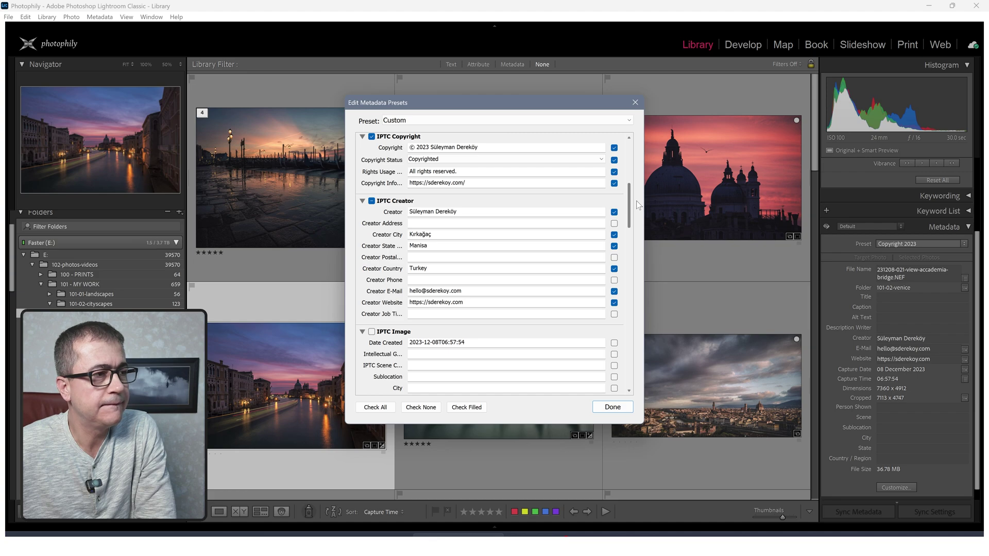
{"action": "left_click_drag", "start_coordinate": [638, 205], "coordinate": [640, 196]}
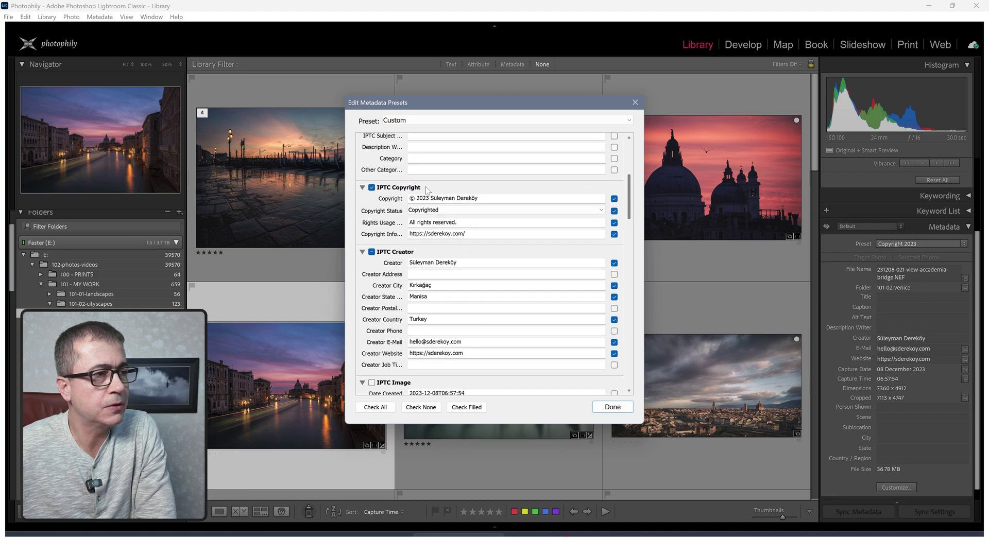
{"action": "left_click", "coordinate": [430, 198]}
{"action": "left_click", "coordinate": [409, 121]}
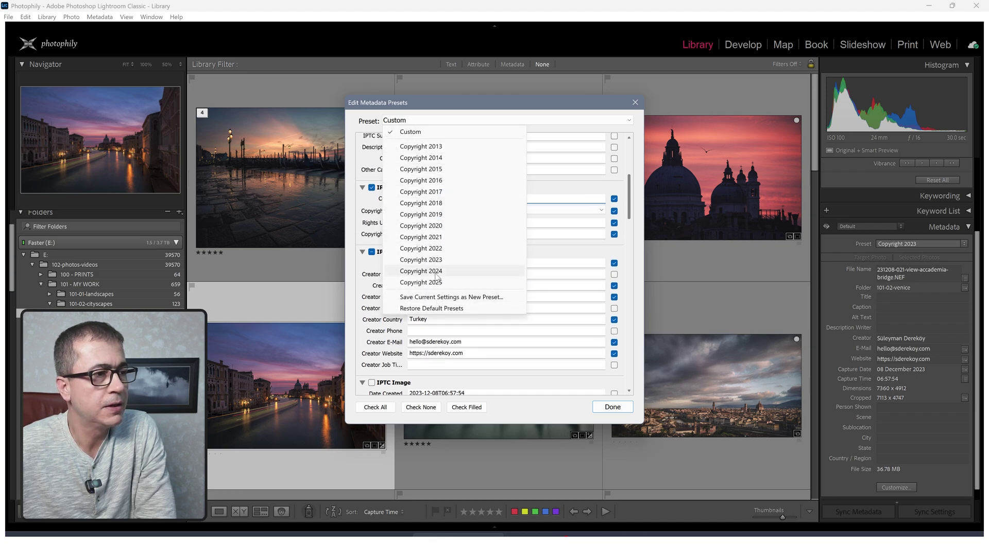
{"action": "left_click", "coordinate": [433, 272]}
{"action": "left_click", "coordinate": [421, 122]}
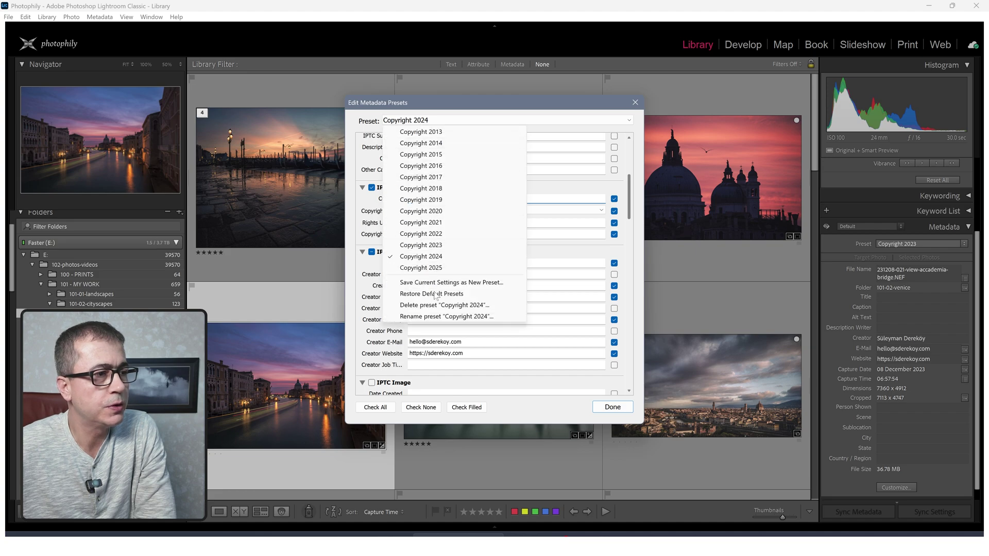
{"action": "left_click", "coordinate": [436, 266]}
Change the copyright notice year to 2025 and update the Copyright 2025 preset.
{"action": "left_click", "coordinate": [416, 197]}
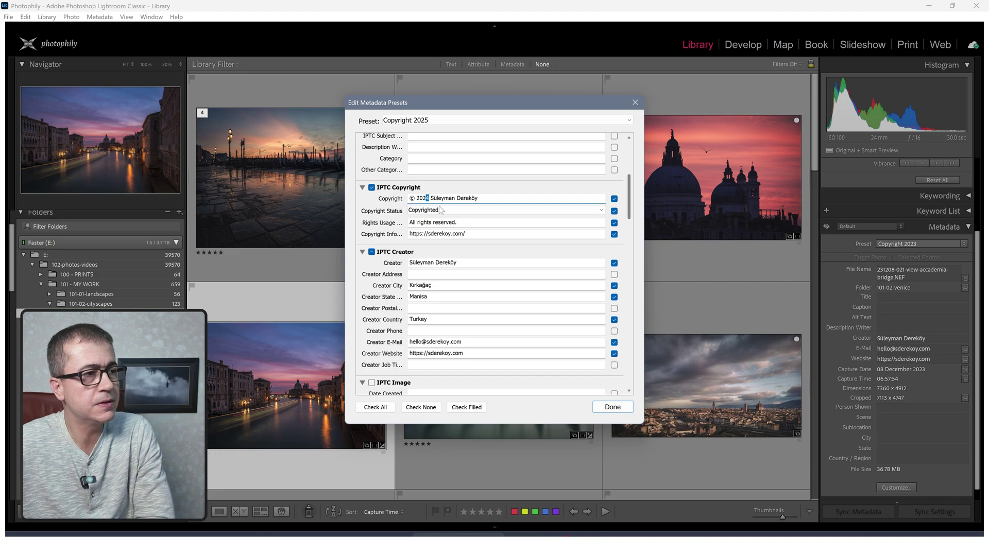
{"action": "key", "text": "BackSpace"}
{"action": "type", "text": "5"}
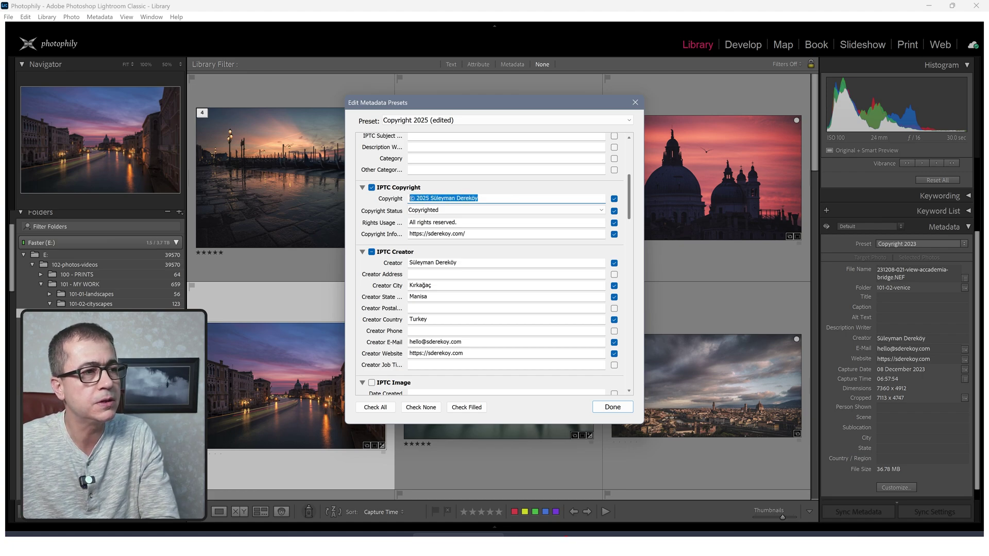
{"action": "left_click", "coordinate": [514, 199]}
{"action": "left_click", "coordinate": [431, 123]}
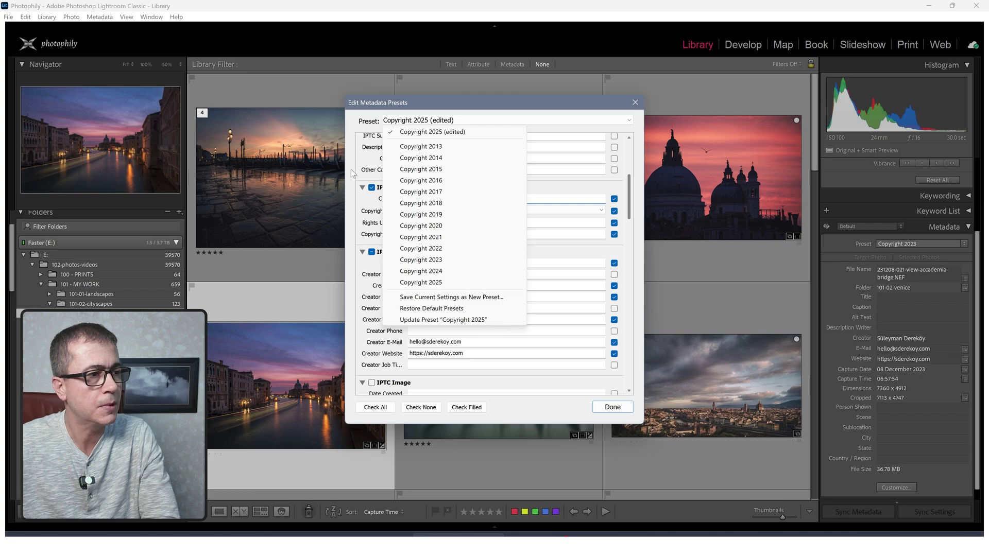
{"action": "left_click", "coordinate": [448, 321]}
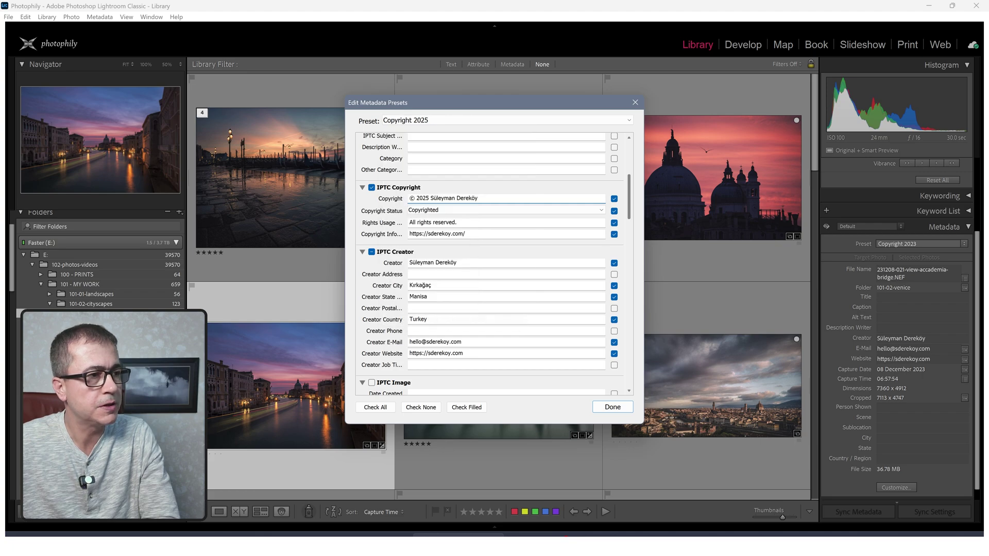
{"action": "left_click", "coordinate": [613, 408]}
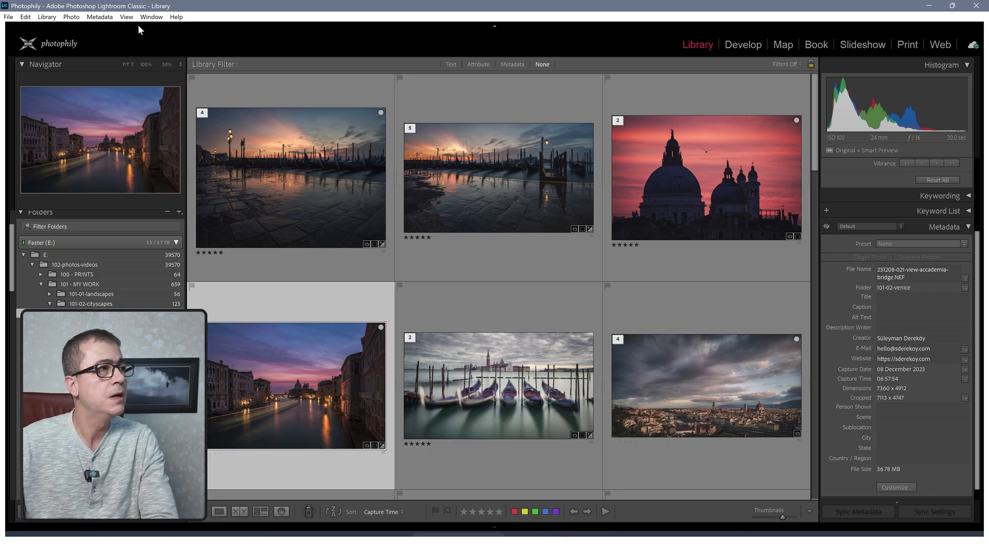
{"action": "left_click", "coordinate": [99, 16]}
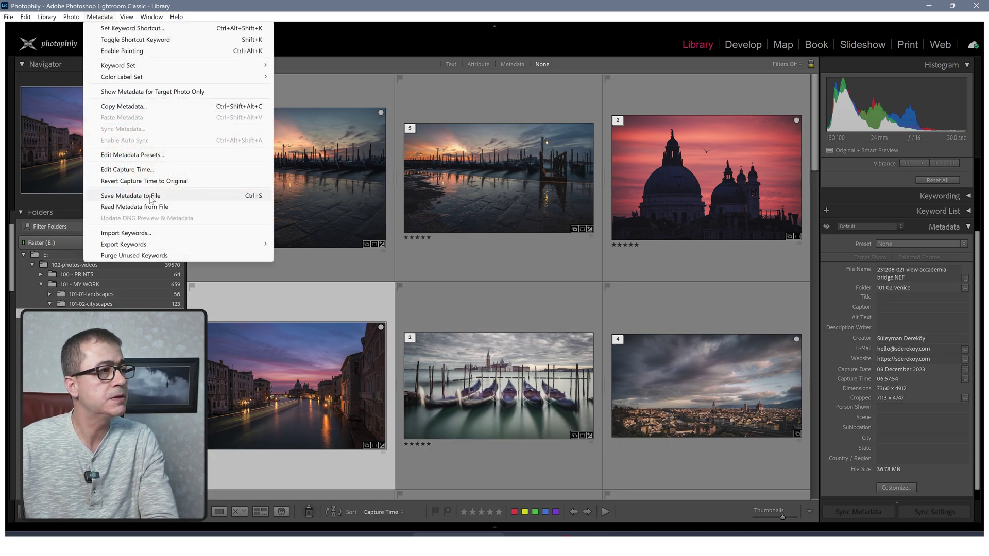
{"action": "left_click", "coordinate": [136, 158]}
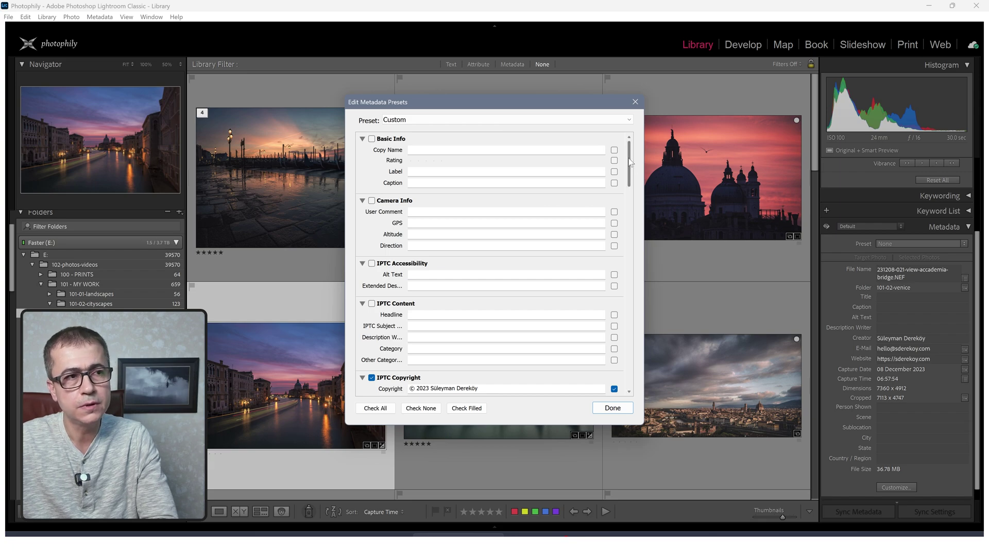
{"action": "left_click_drag", "start_coordinate": [630, 162], "coordinate": [634, 201]}
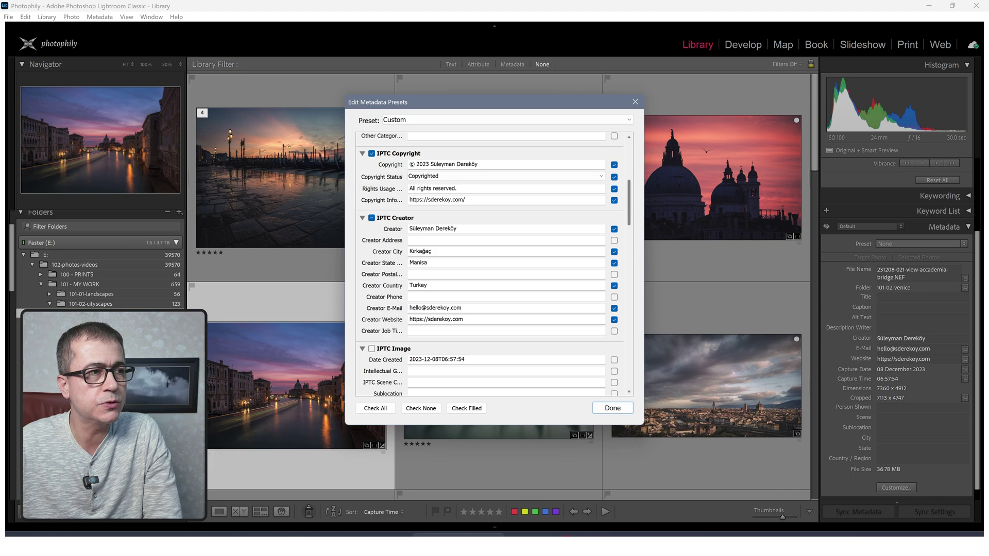
{"action": "left_click", "coordinate": [433, 120]}
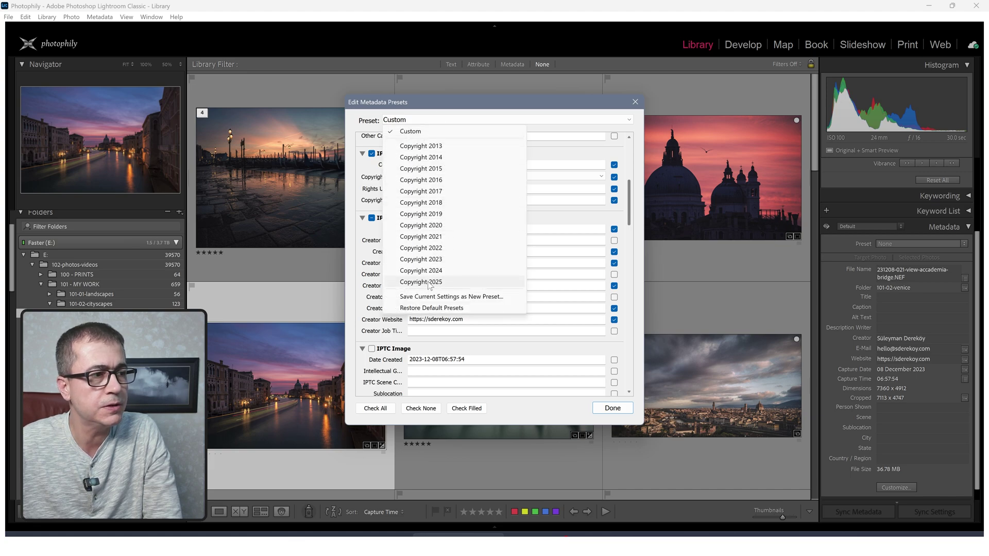
{"action": "left_click", "coordinate": [434, 282]}
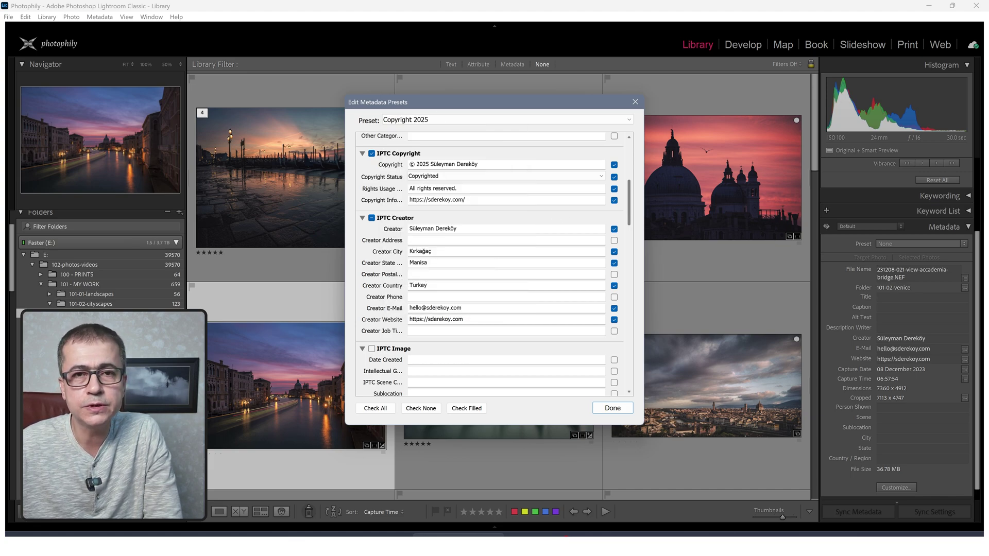